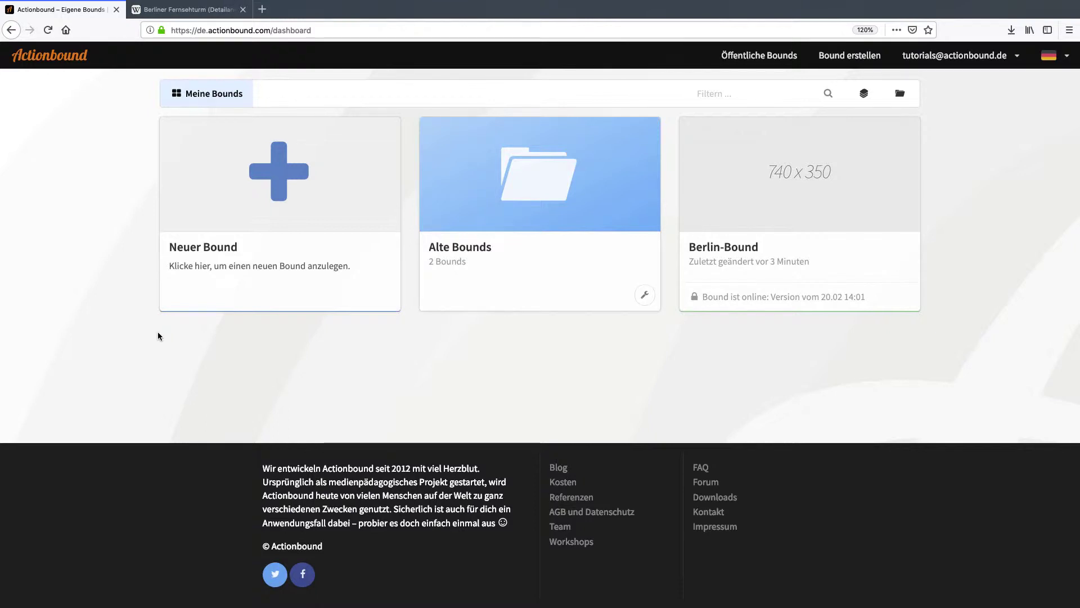
Open the settings of Berlin-Bound and choose the sunflower picture from the Mediathek as its title image
click(814, 204)
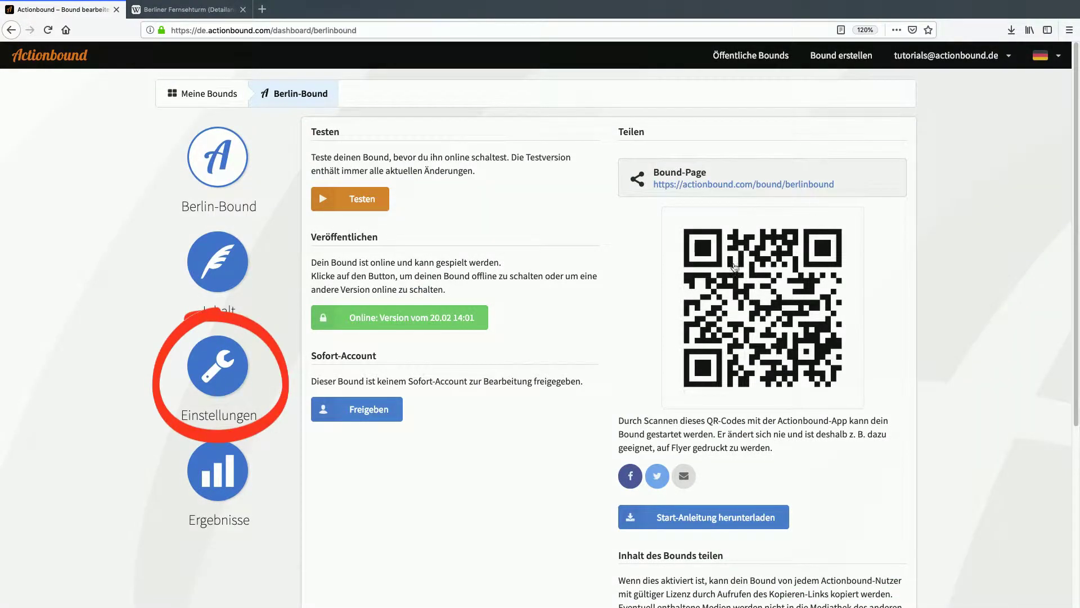
click(220, 377)
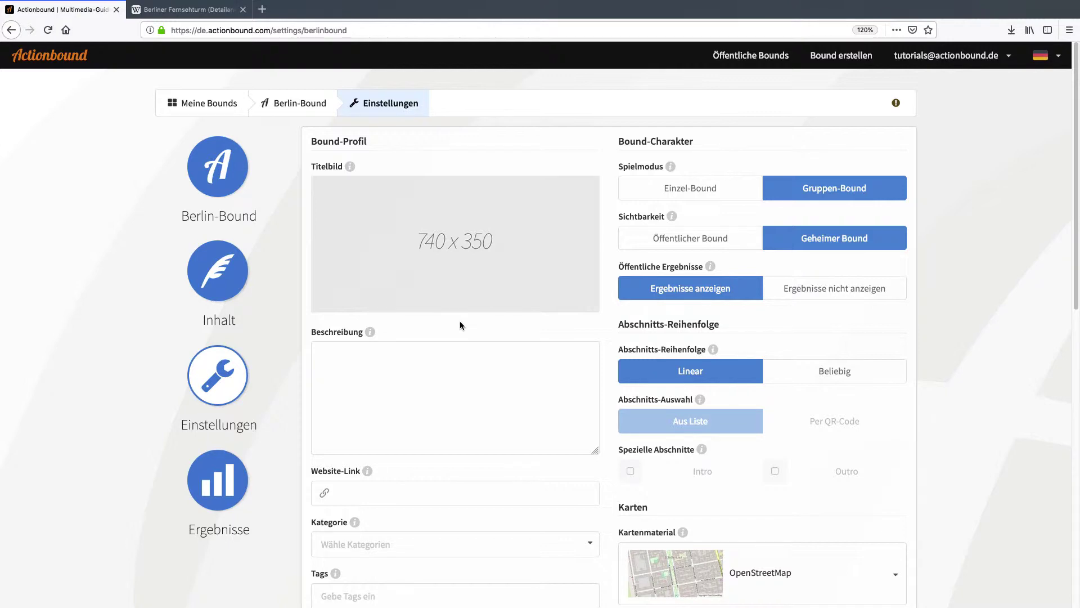
mouse_move(495, 312)
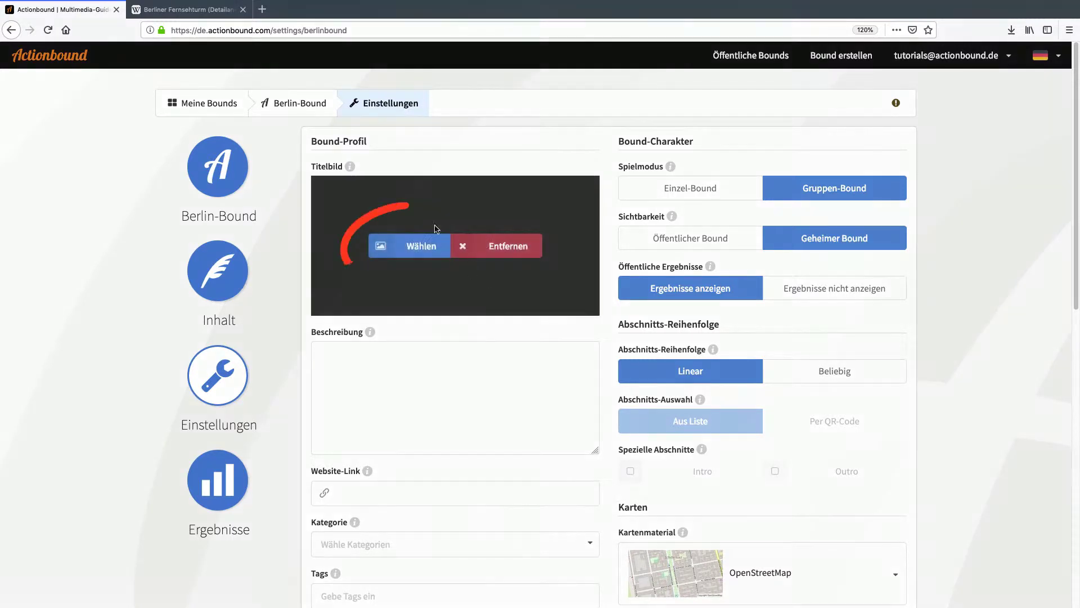
click(424, 259)
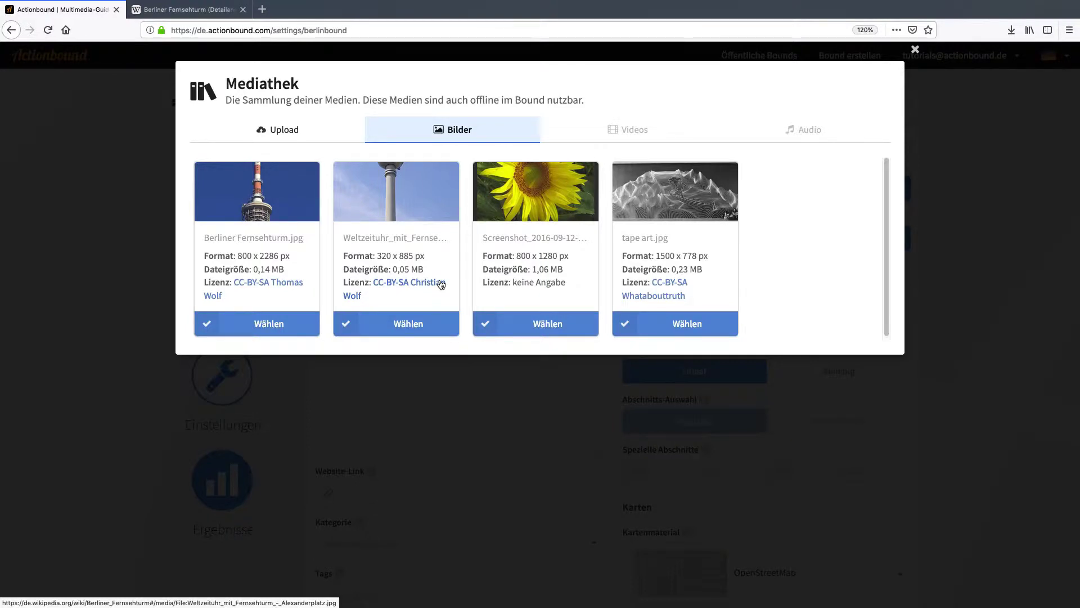
click(531, 335)
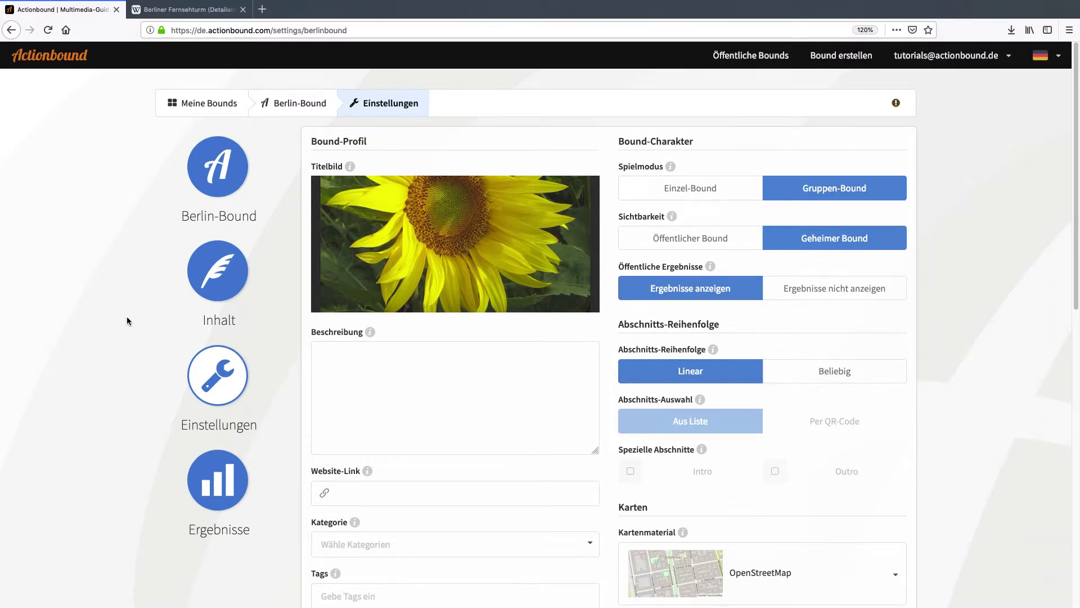
click(420, 395)
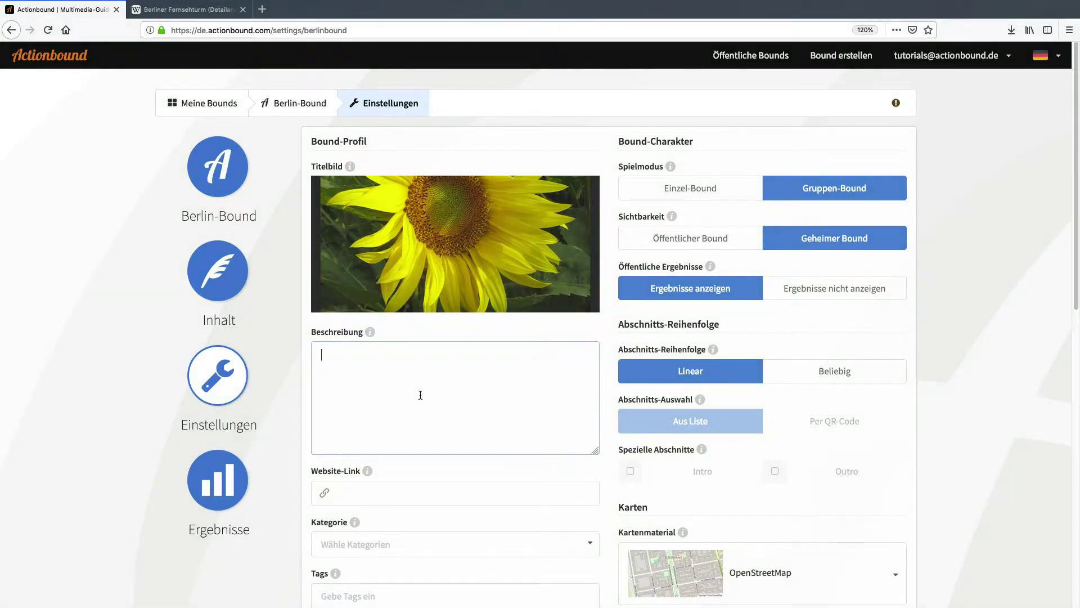
text(In diesem Bound erkundet i)
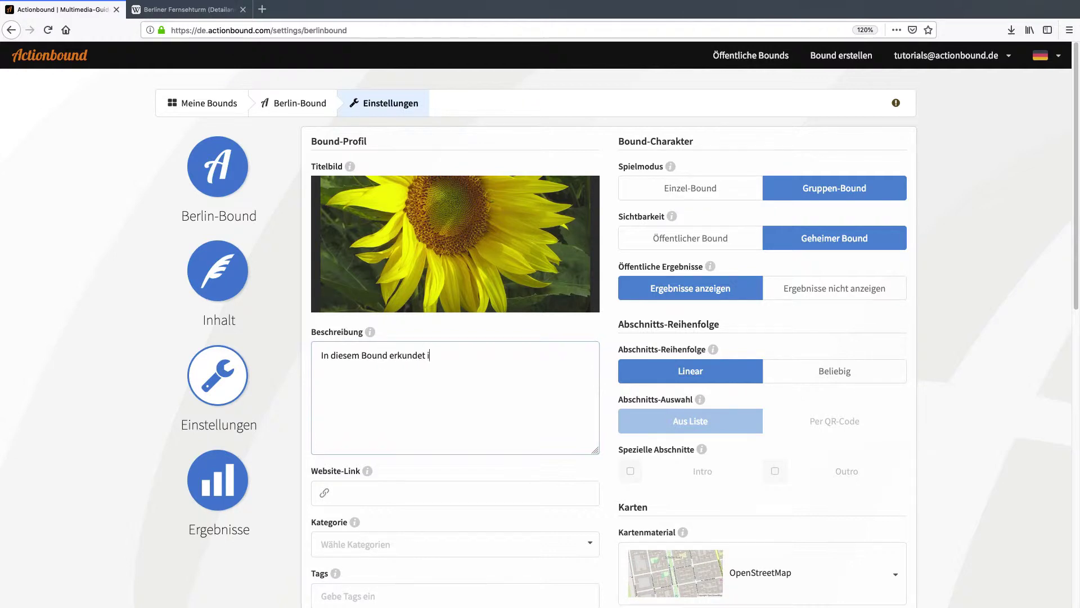
text(hr Berlin.)
scroll(377, 498, down, 2)
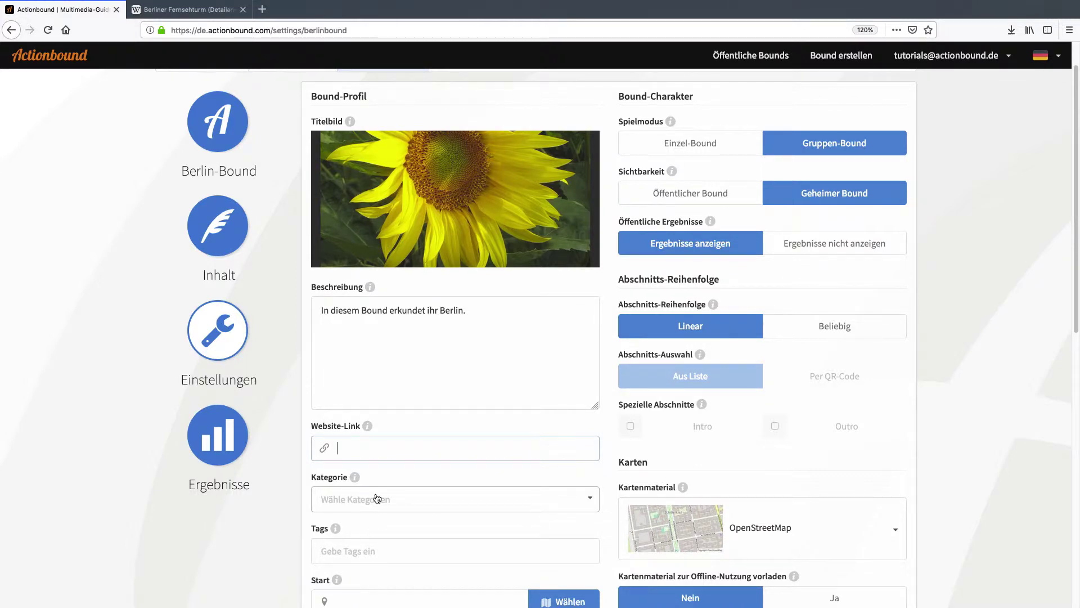
text(https://www.actionbound.com)
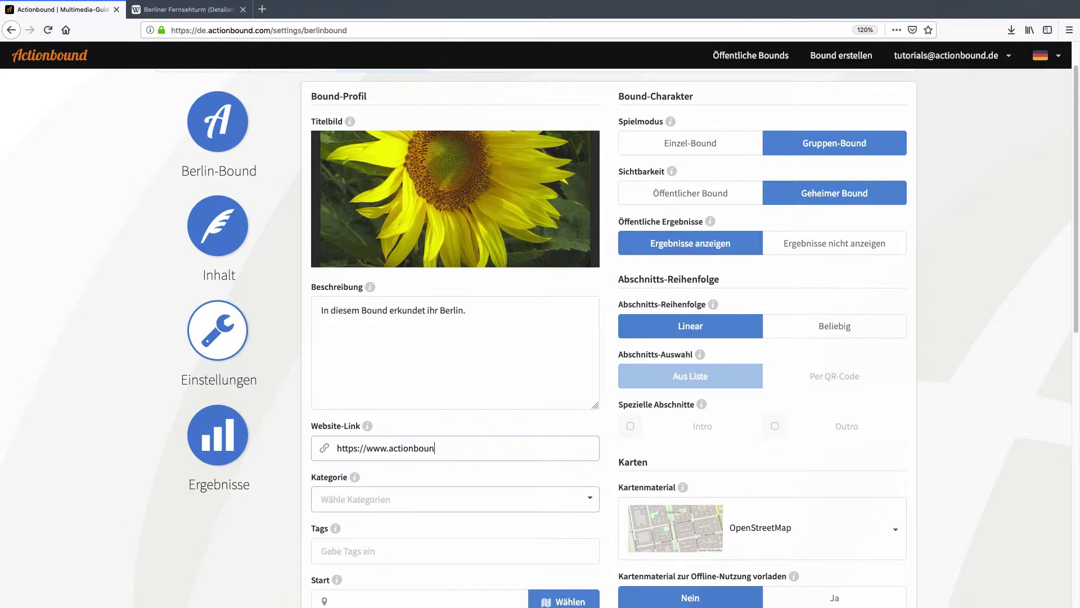
click(275, 518)
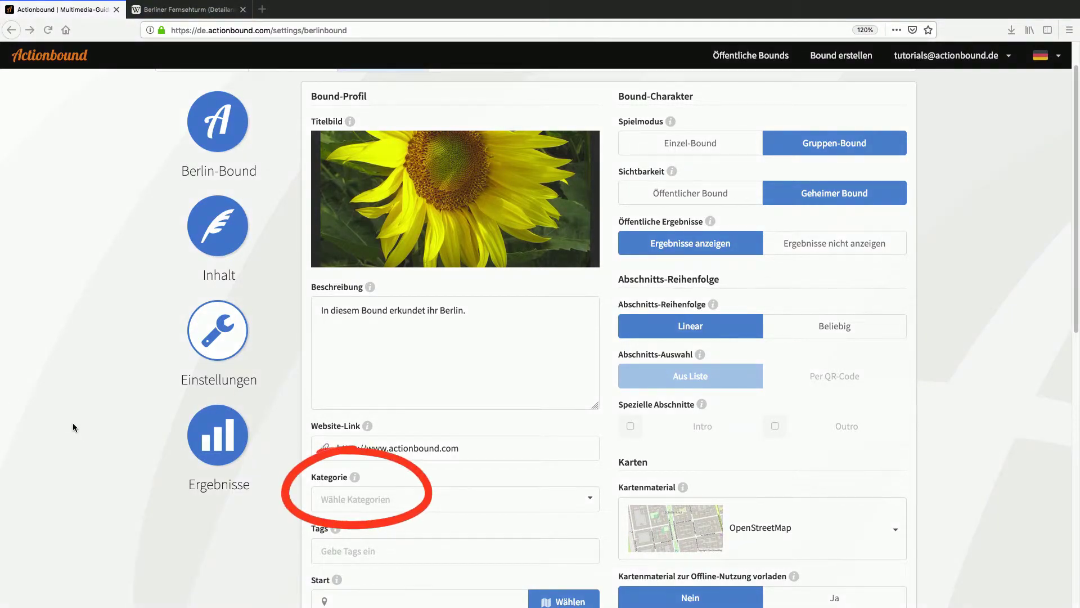
Assign the categories Städte, Sightseeing and Spaß to the Bound
click(592, 503)
click(593, 503)
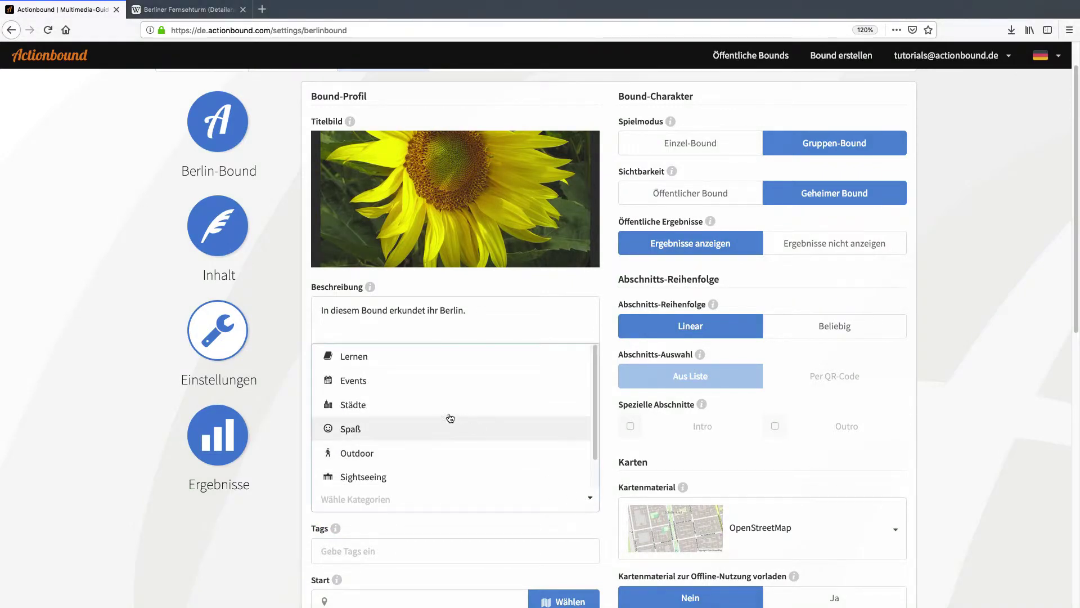
click(430, 415)
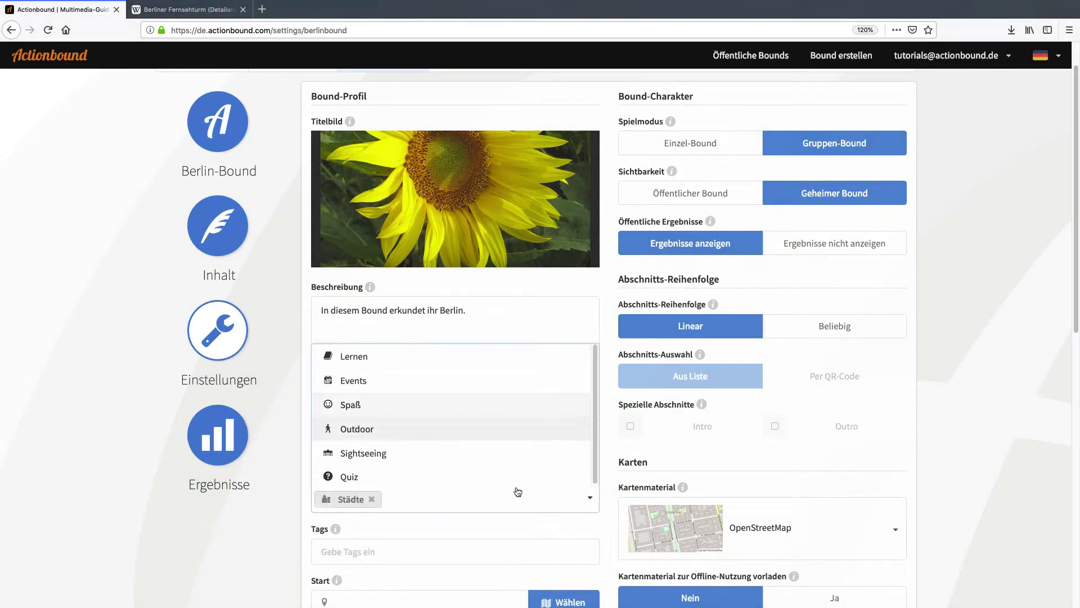
click(371, 453)
click(363, 429)
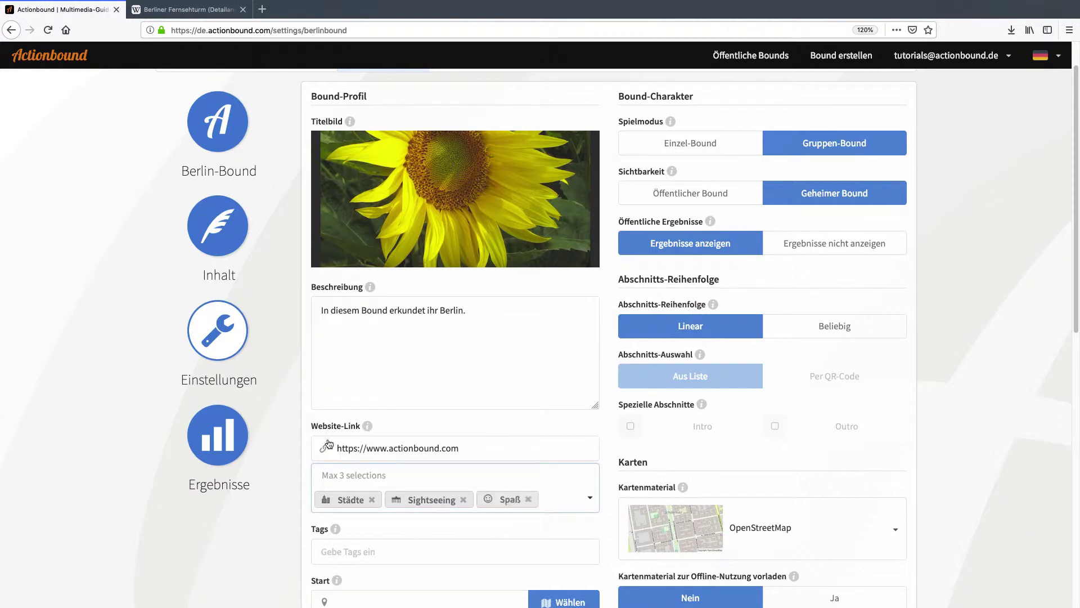
Add the tags Alexanderplatz, Brandenburger Tor and Tiergarten to the Bound
scroll(204, 521, down, 3)
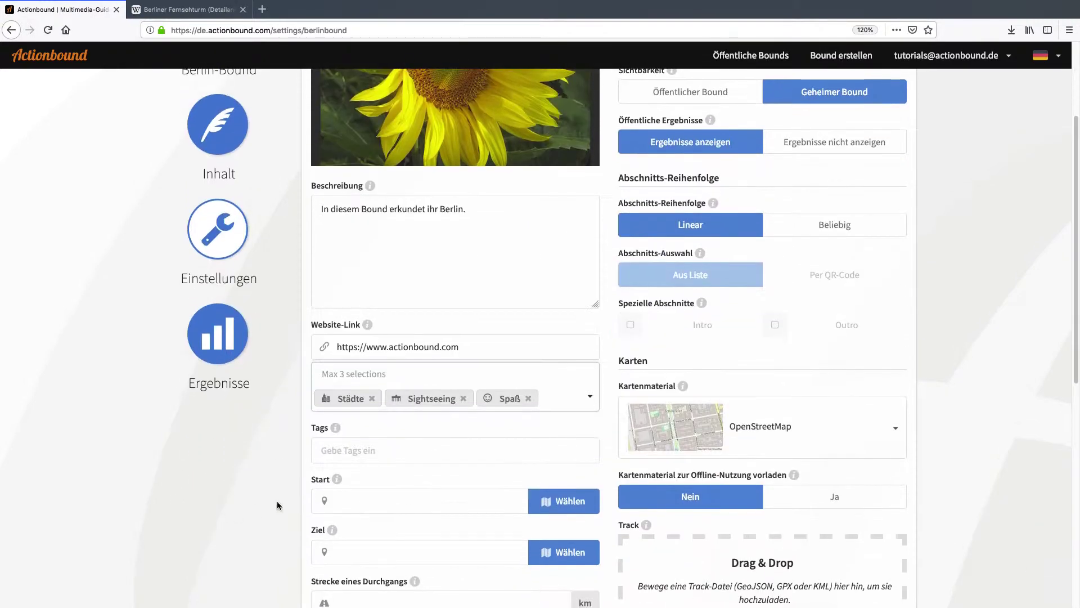
click(338, 455)
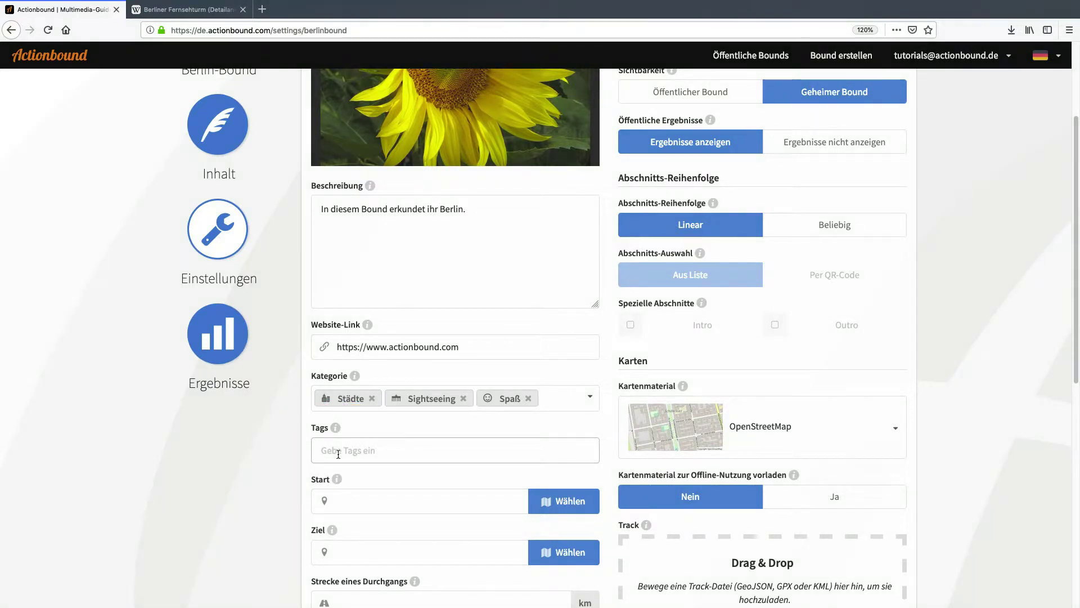
text(Ale)
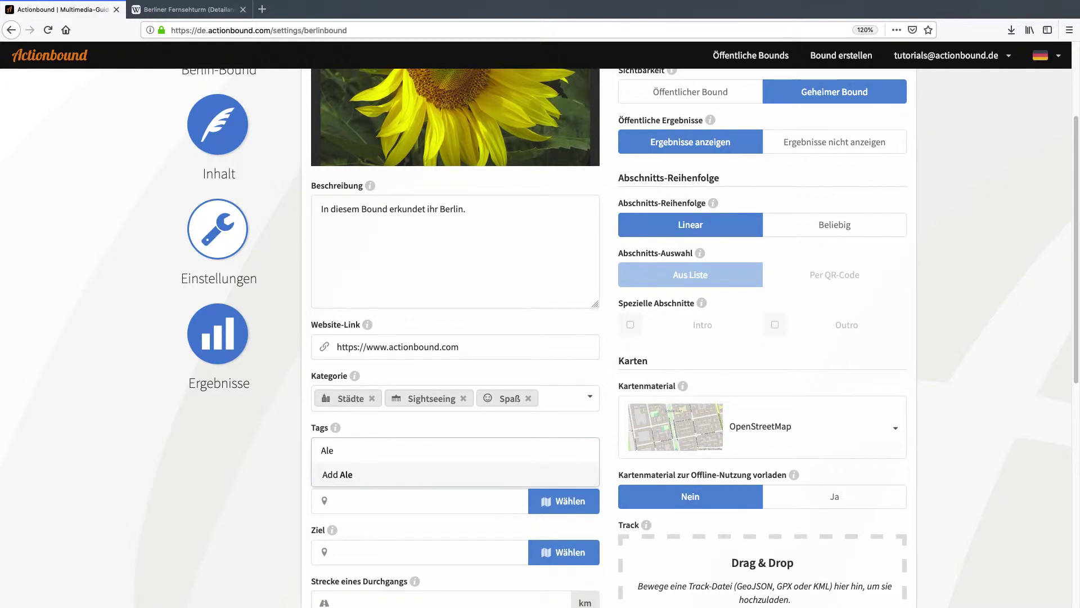
text(xanderplatz)
key(Return)
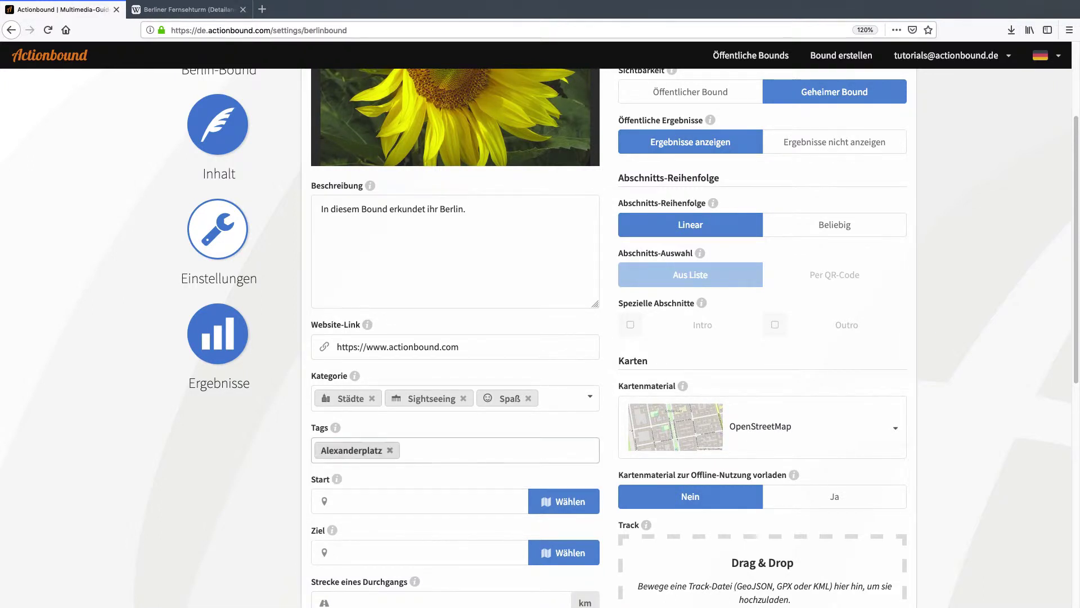
text(Bran)
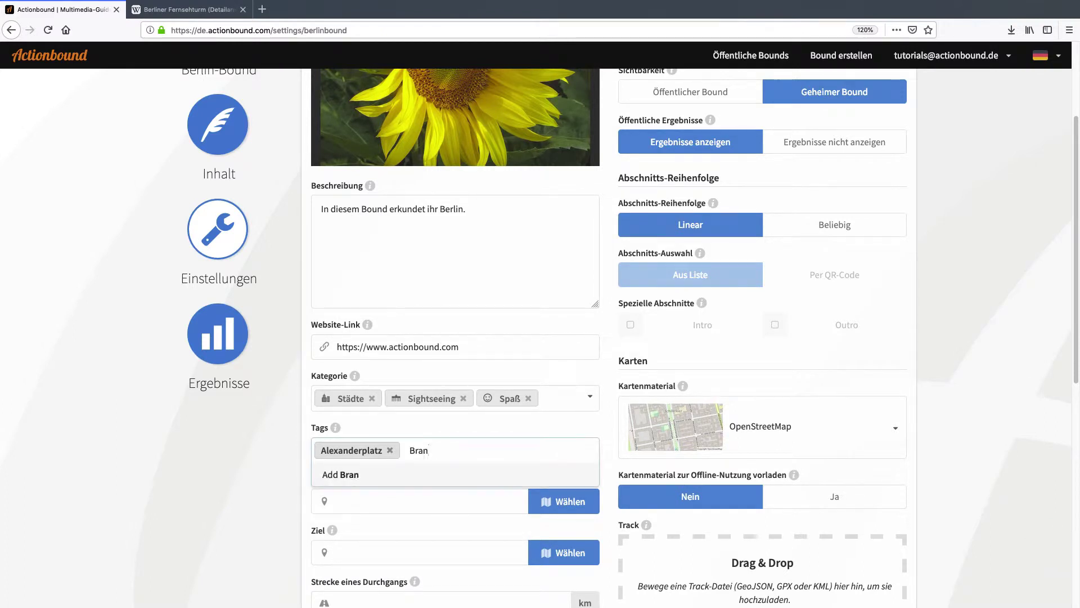
text(denburger Tor)
key(Return)
text(Tiergarten)
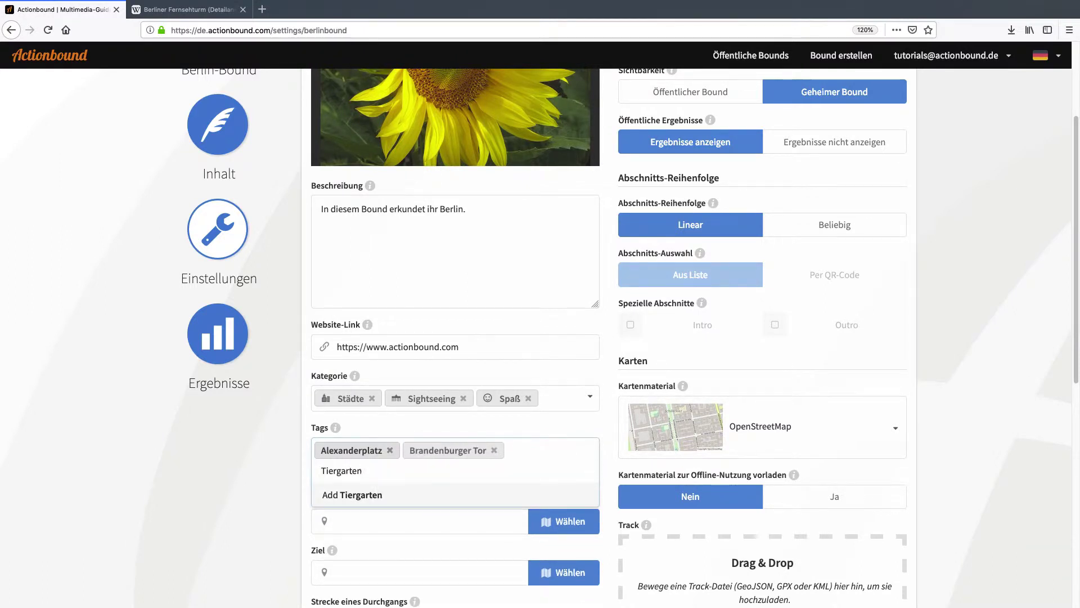
key(Return)
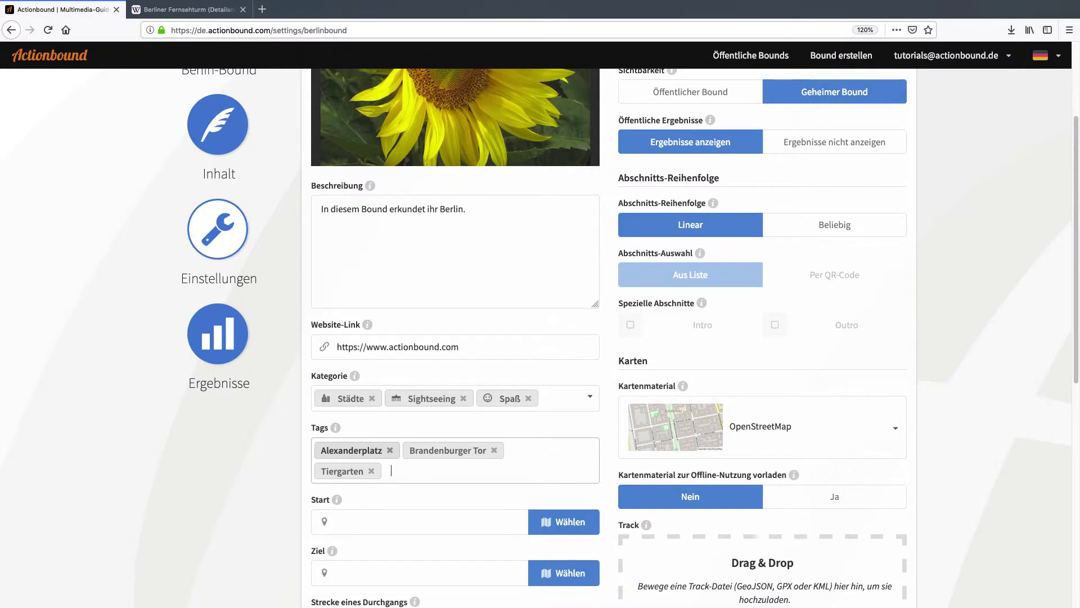
Set the Bound's start coordinate by searching the map for Alexanderplatz and applying the 10178 Berlin location
scroll(524, 490, down, 3)
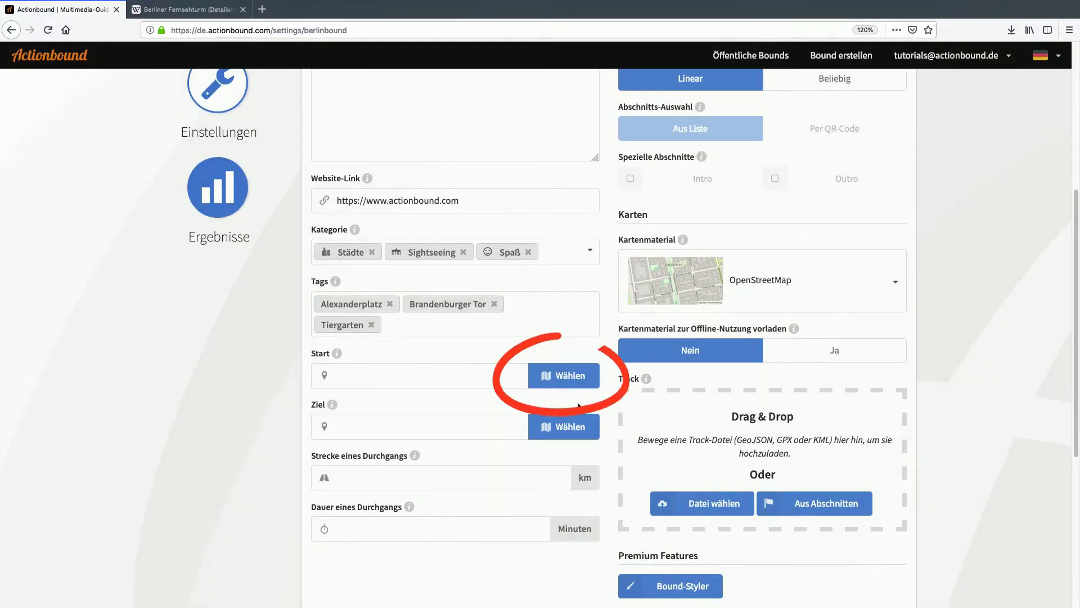
click(573, 377)
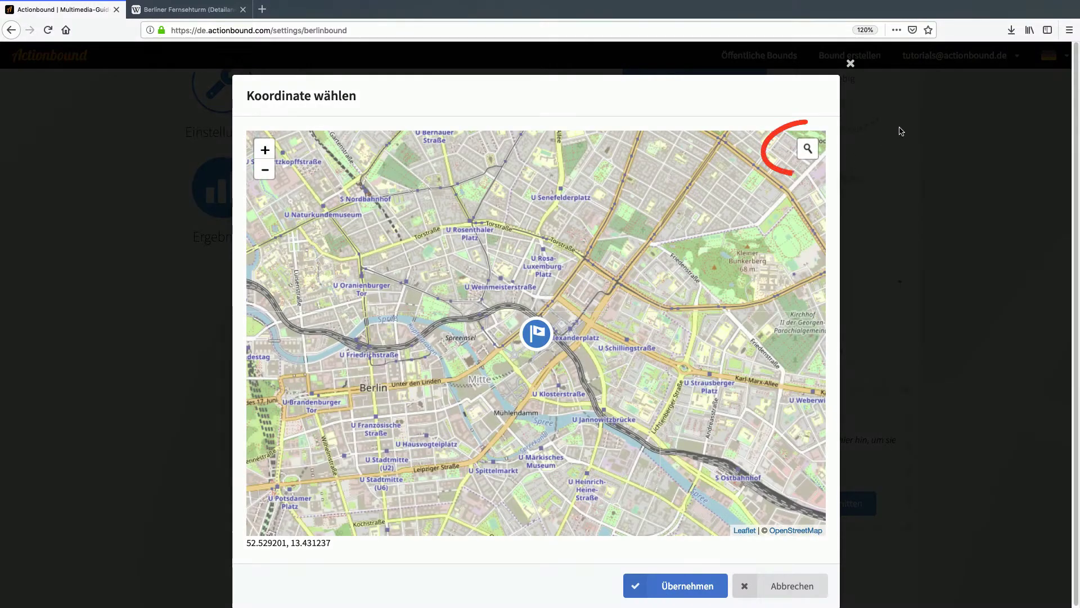
click(808, 148)
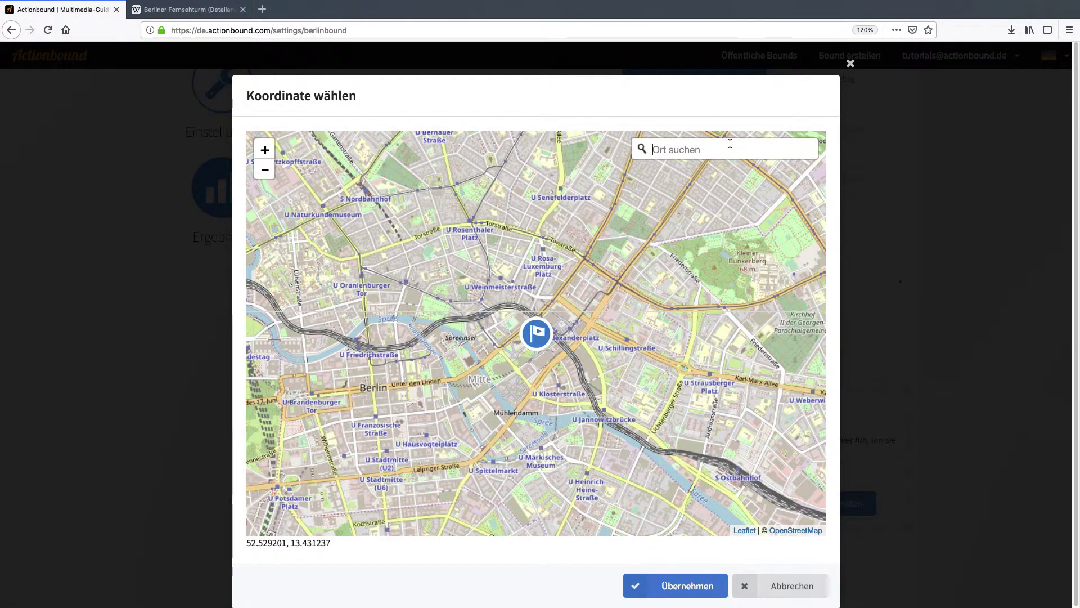
text(Alexanderplatz)
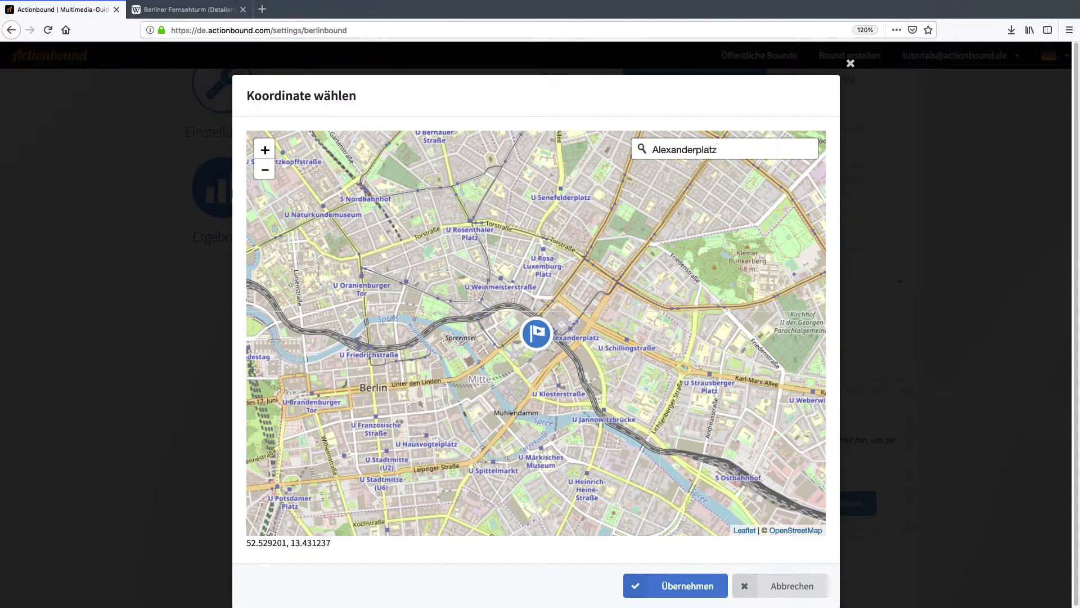
key(Return)
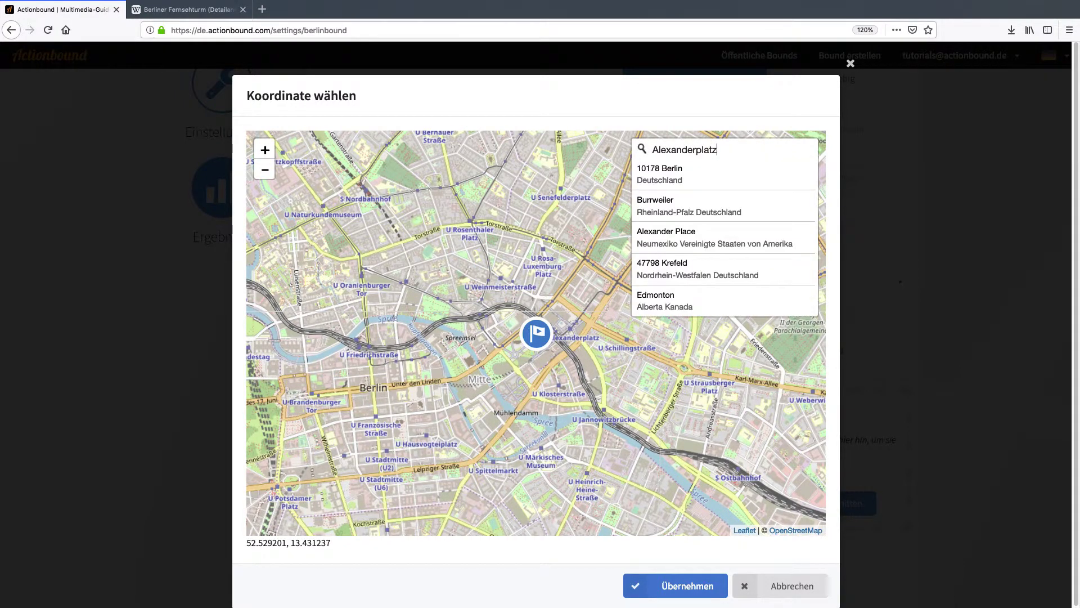
click(726, 175)
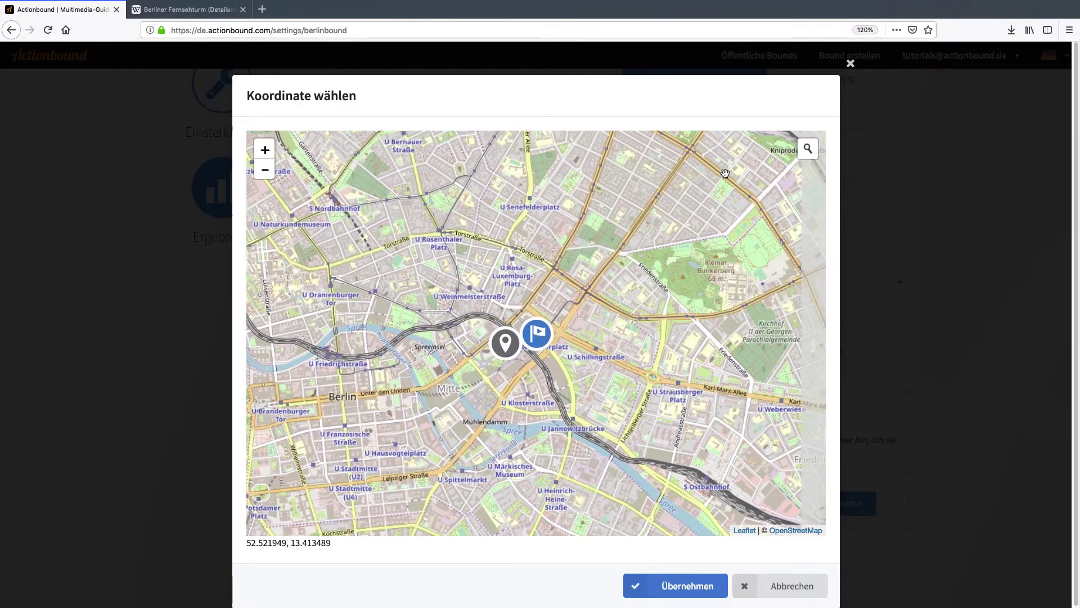
click(677, 585)
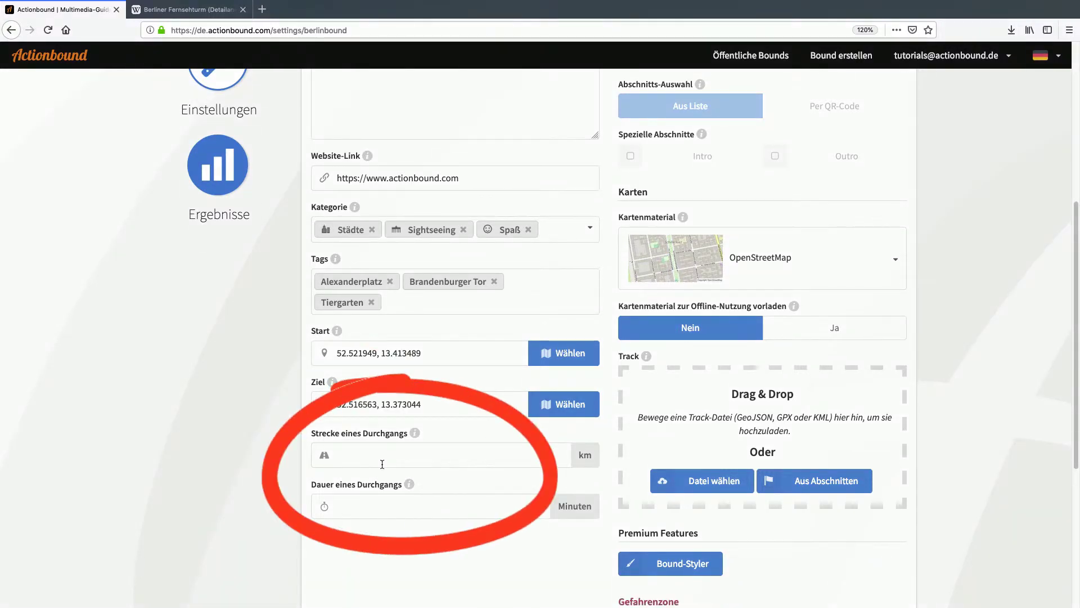
Set the route length of a playthrough to 5 km and its duration to 90 minutes
click(382, 464)
text(5)
click(371, 496)
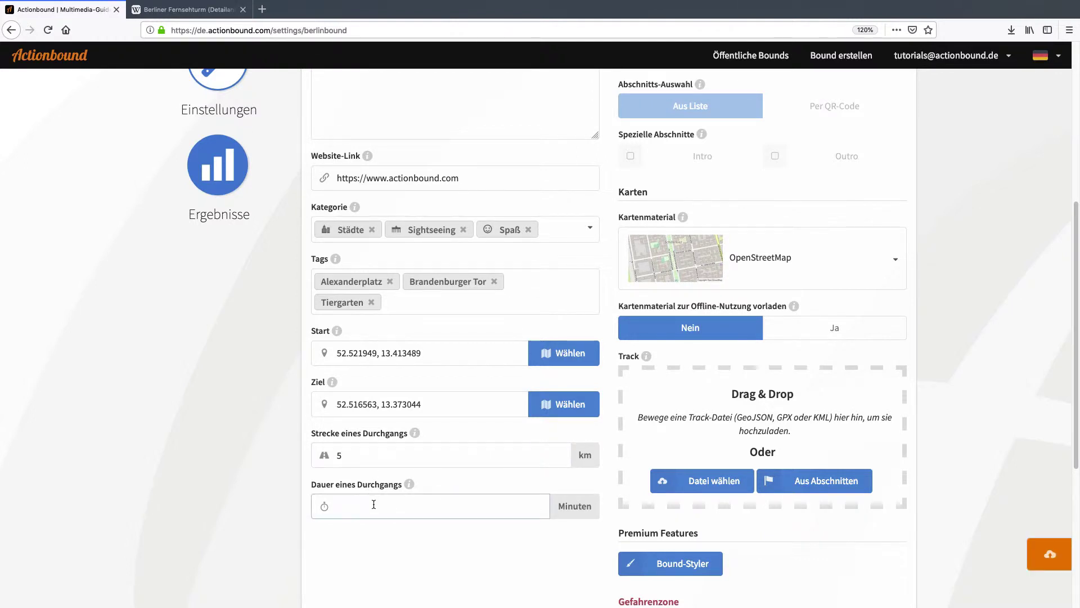
text(90)
Review the available map materials for the Bound and select OpenStreetMap
scroll(450, 511, up, 5)
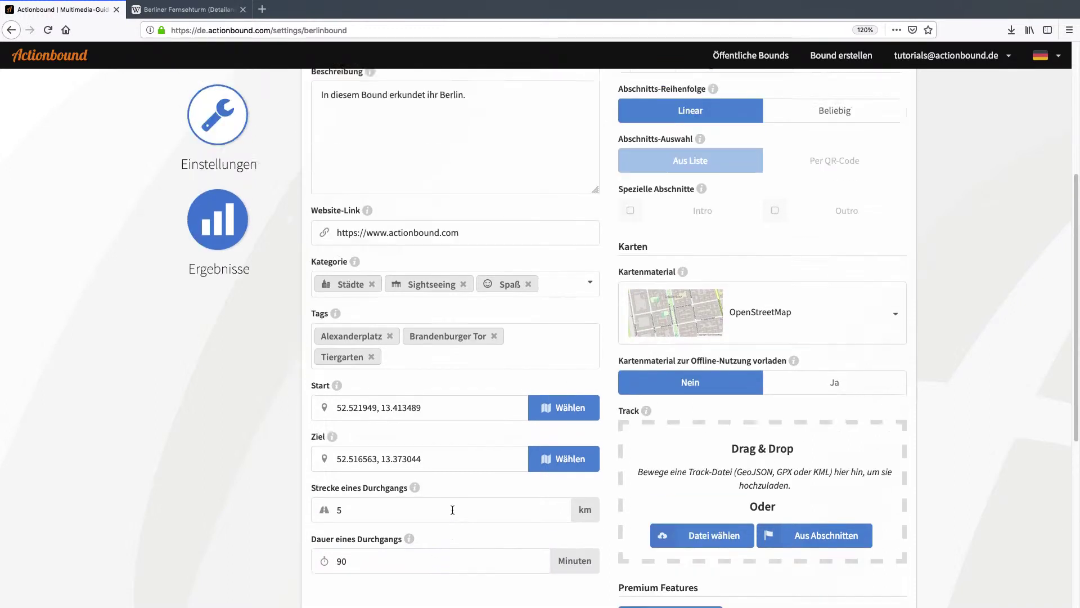
scroll(453, 514, up, 2)
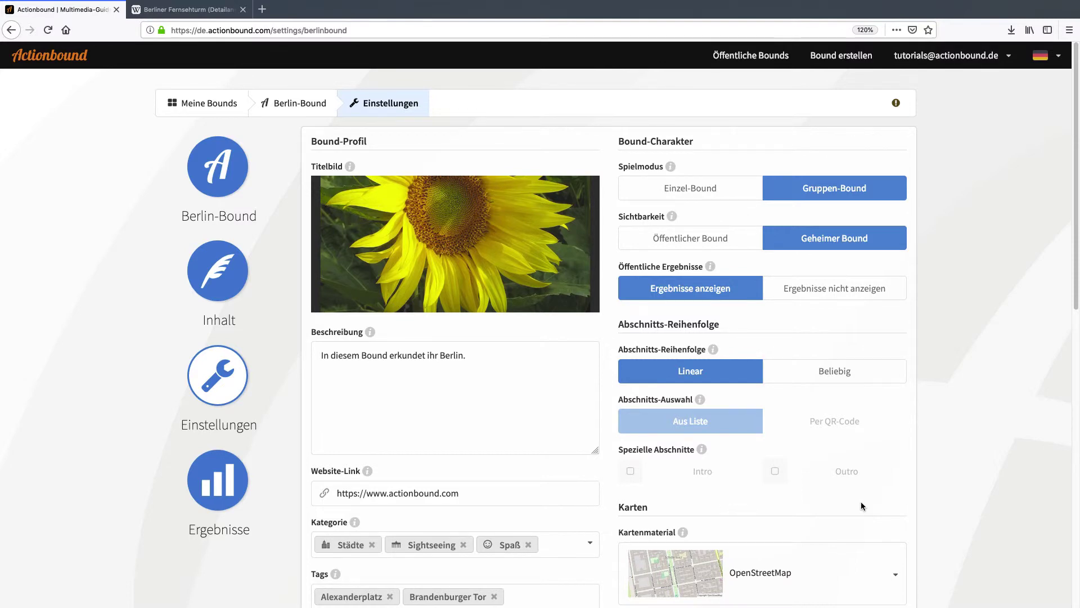
scroll(861, 506, down, 1)
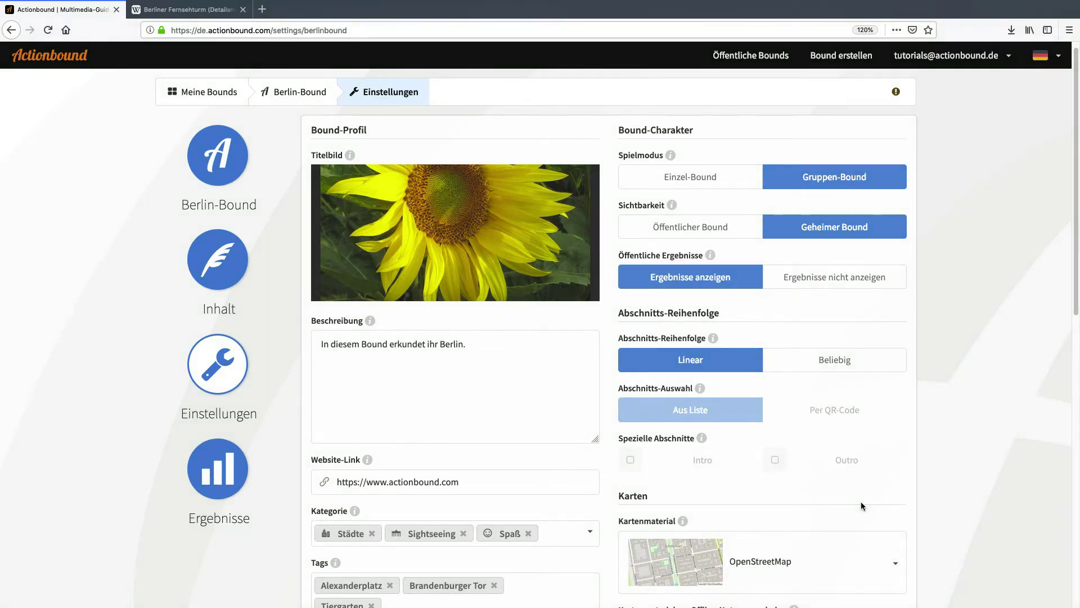
scroll(859, 505, down, 5)
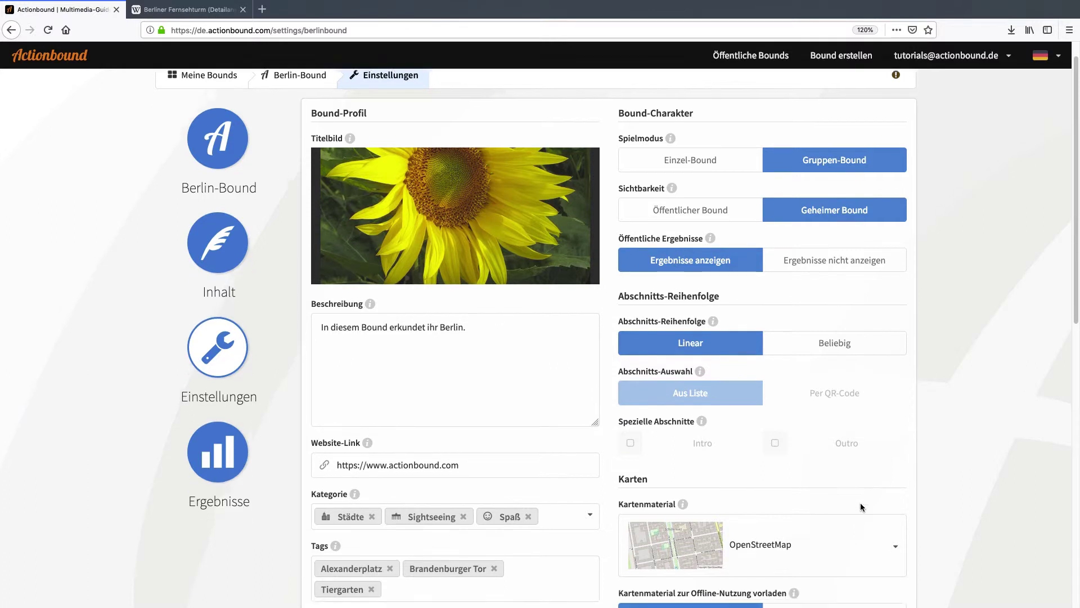
scroll(869, 505, down, 2)
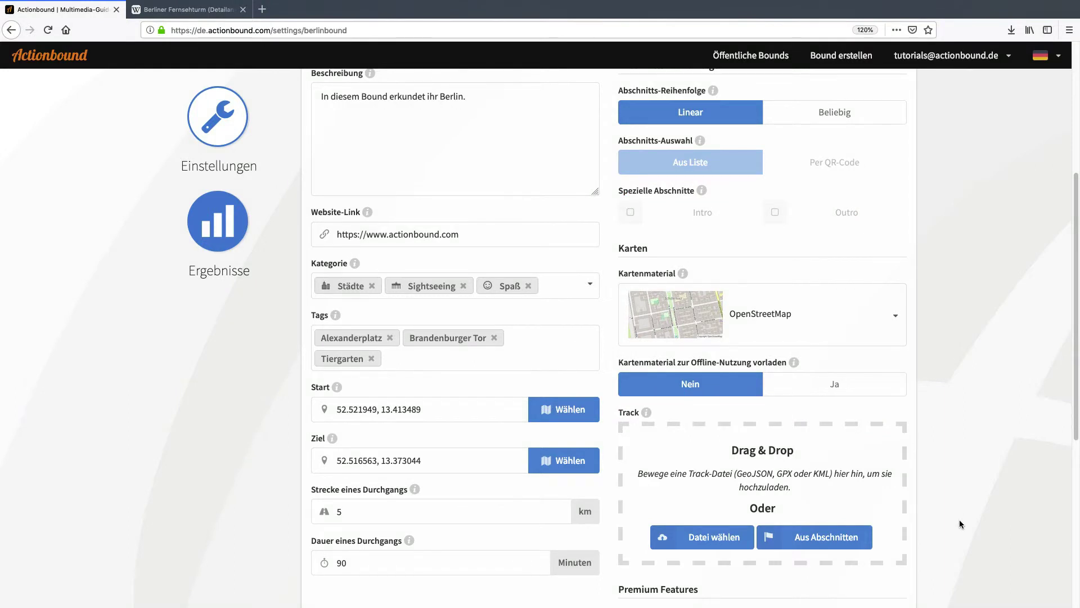
click(861, 311)
scroll(879, 406, down, 1)
scroll(878, 407, down, 2)
scroll(877, 407, up, 5)
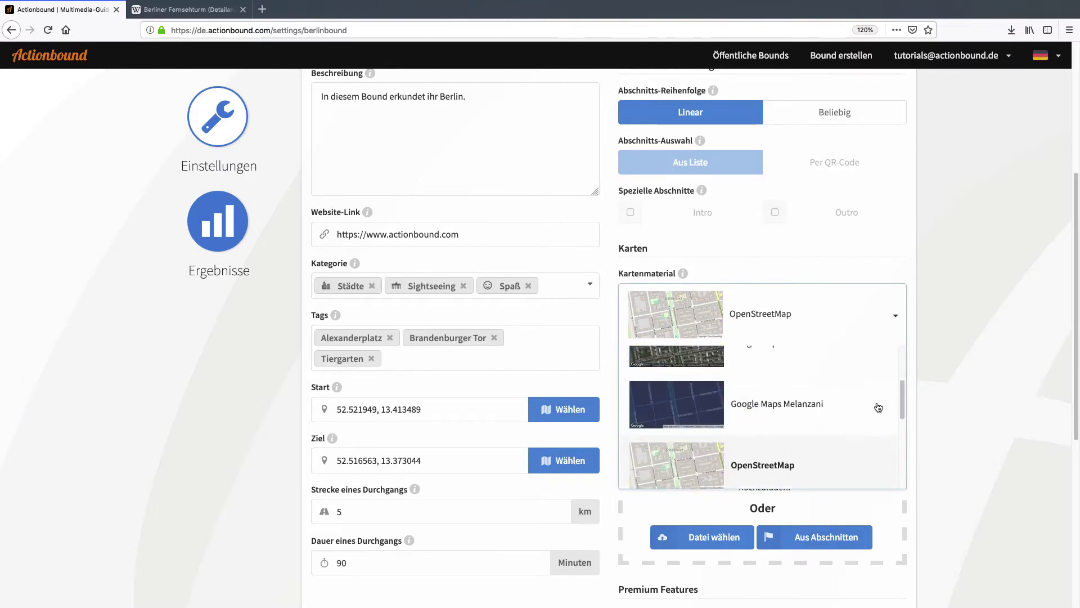
scroll(877, 407, down, 3)
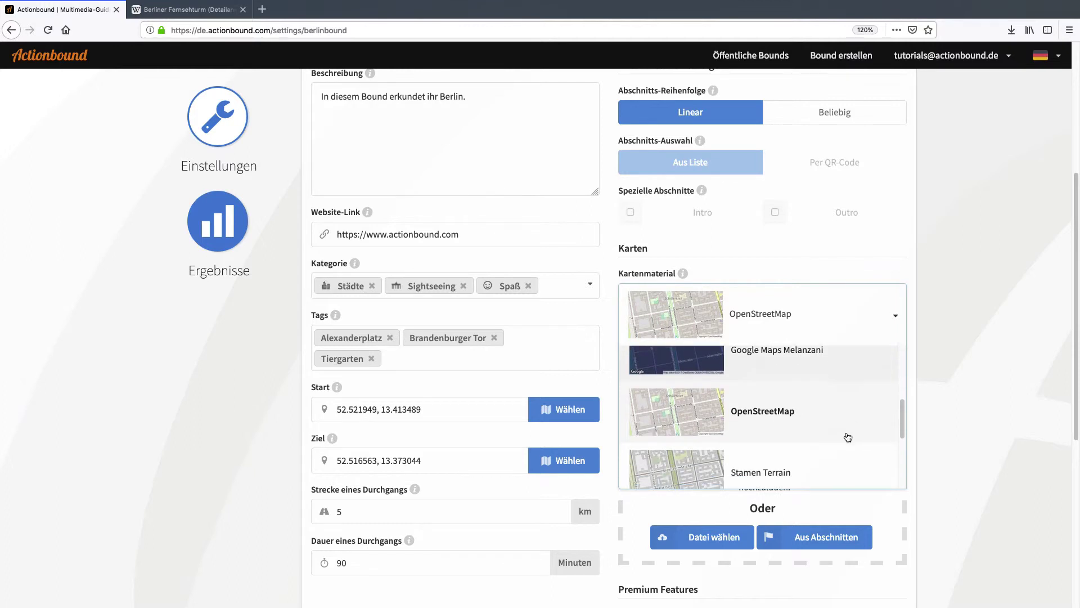
click(832, 425)
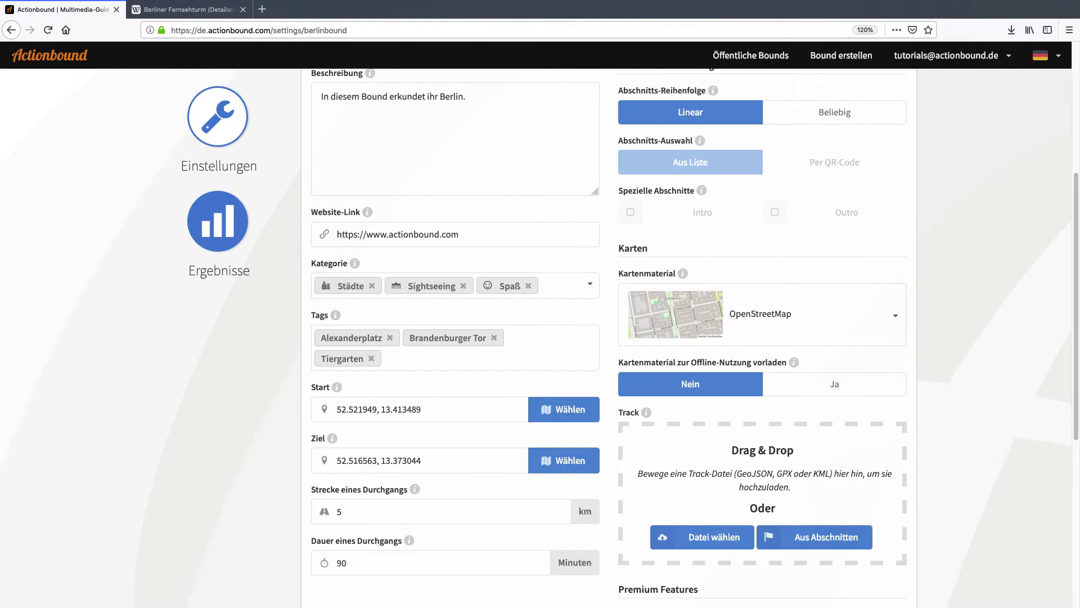
Inspect the title and URL options for duplicating the Bound, and cancel without creating a duplicate
scroll(289, 477, down, 6)
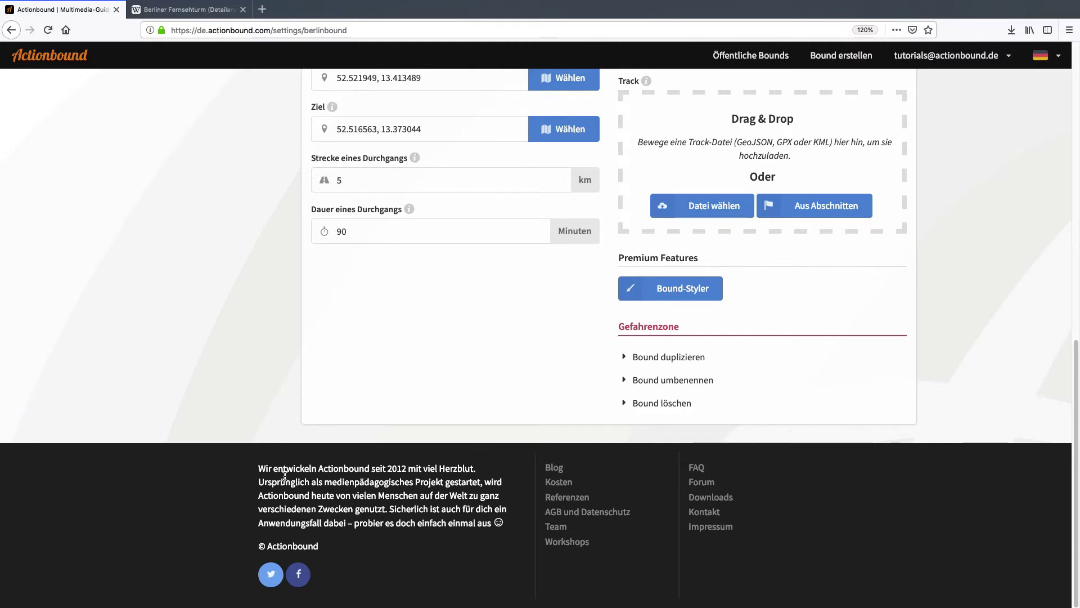
click(666, 357)
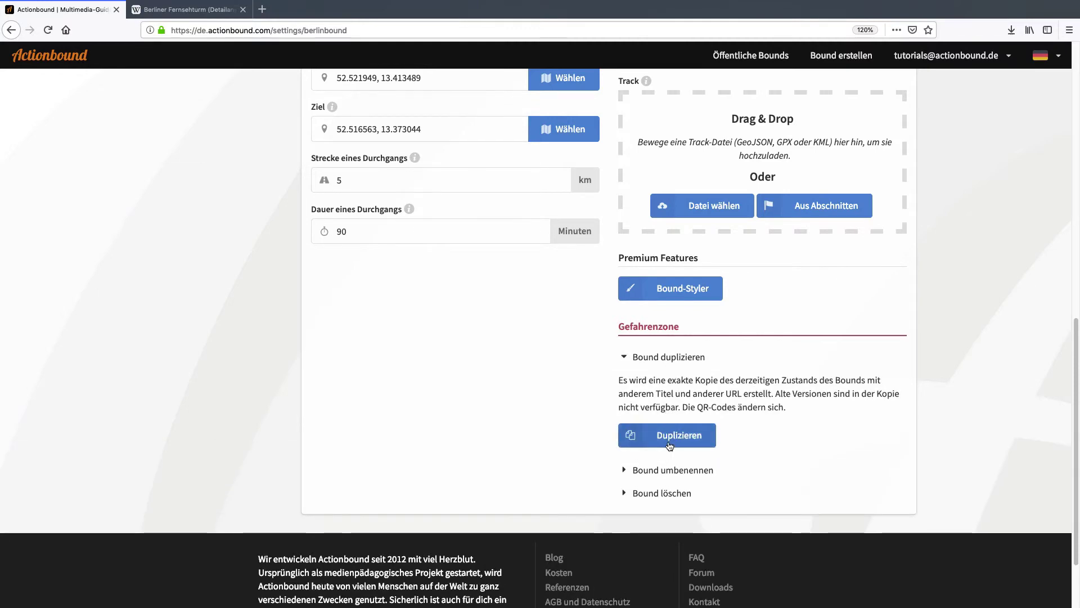
click(671, 435)
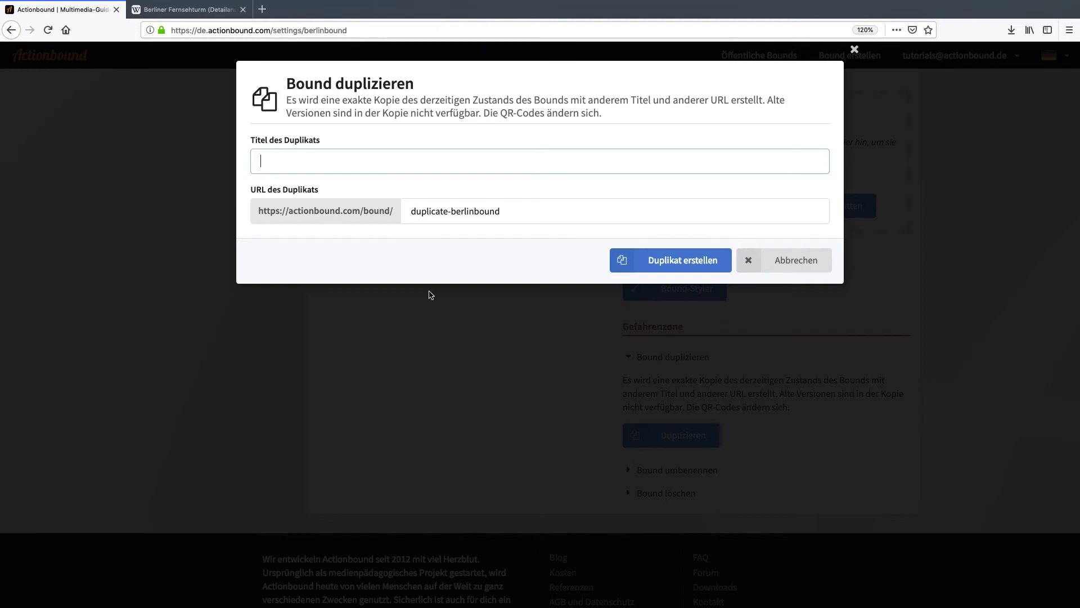
click(820, 263)
click(786, 289)
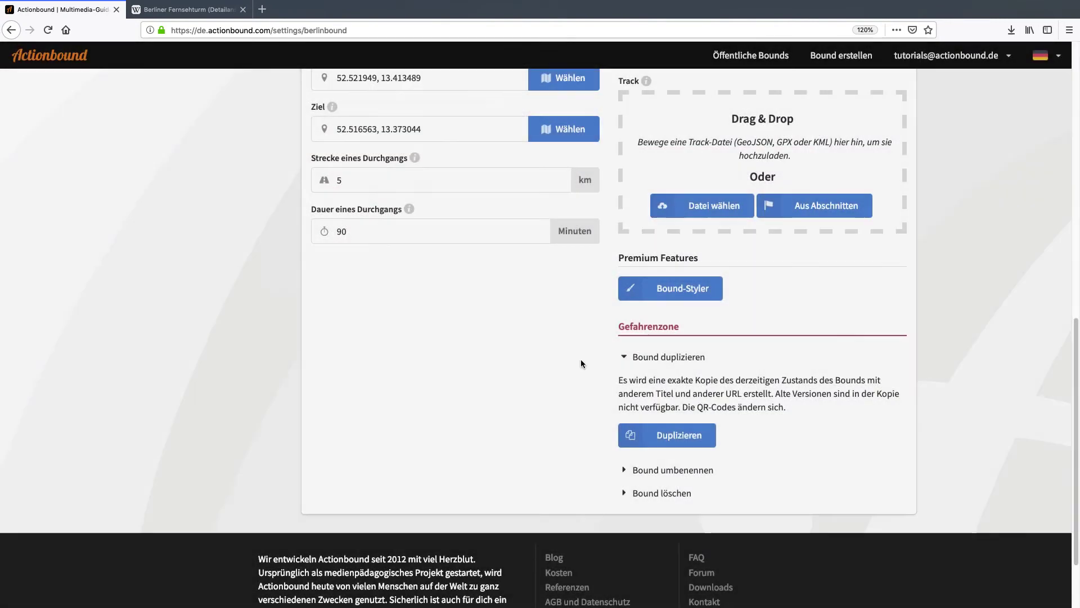
Inspect the new-title option for renaming the Bound, and cancel the renaming
click(645, 471)
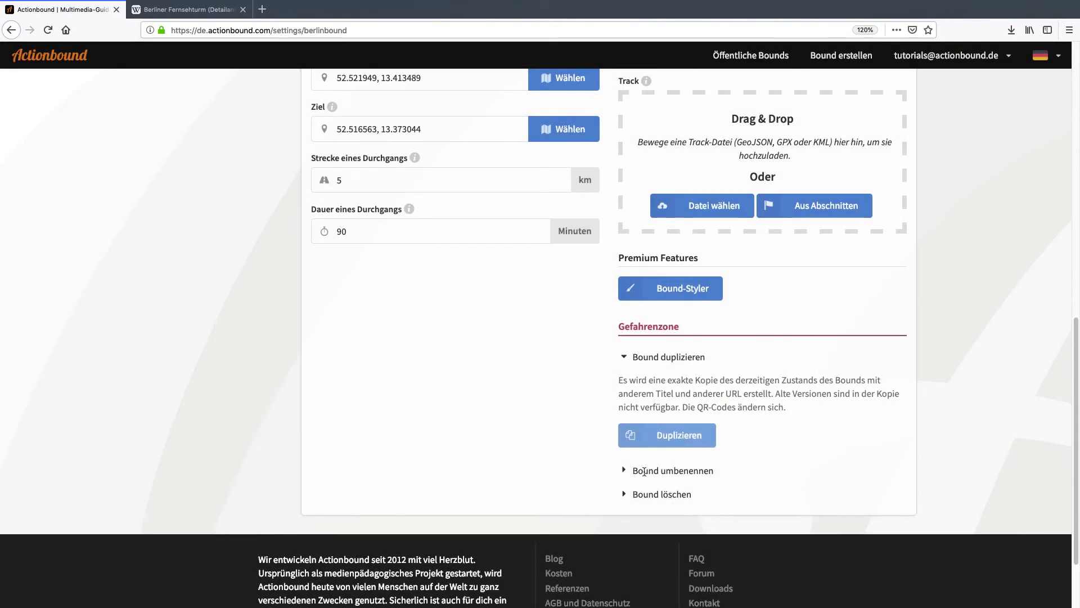
click(681, 448)
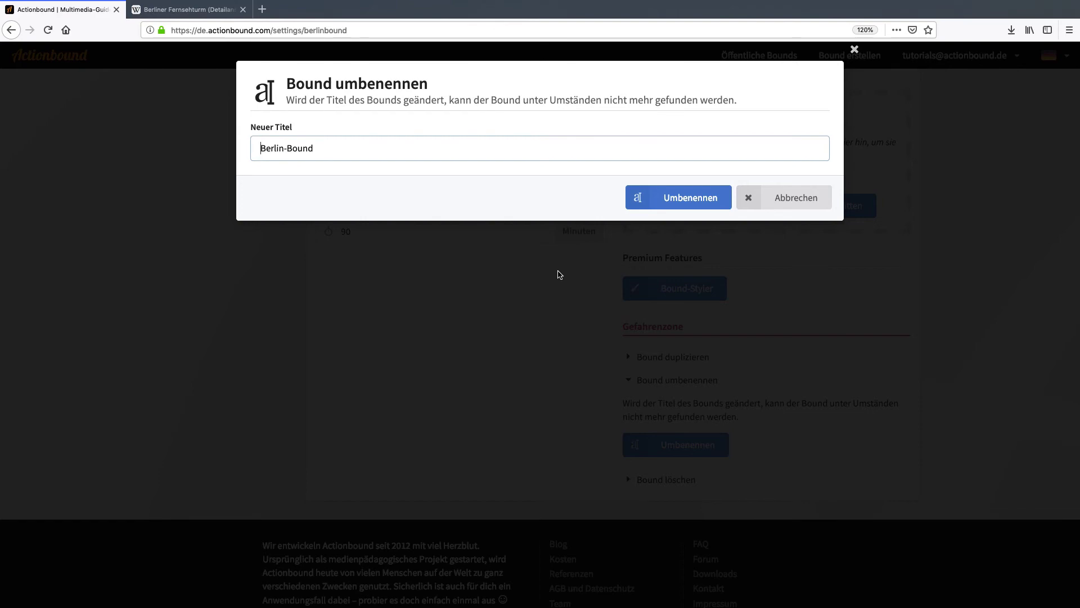
click(764, 198)
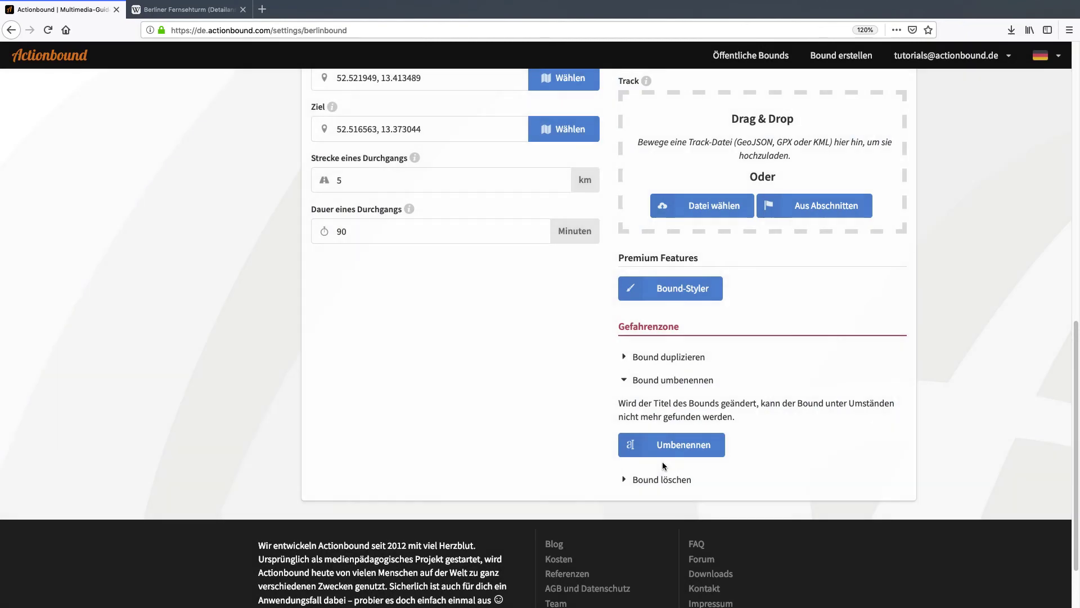
Open the dialog for permanently deleting the Bound and activate its title confirmation field
click(655, 480)
click(676, 462)
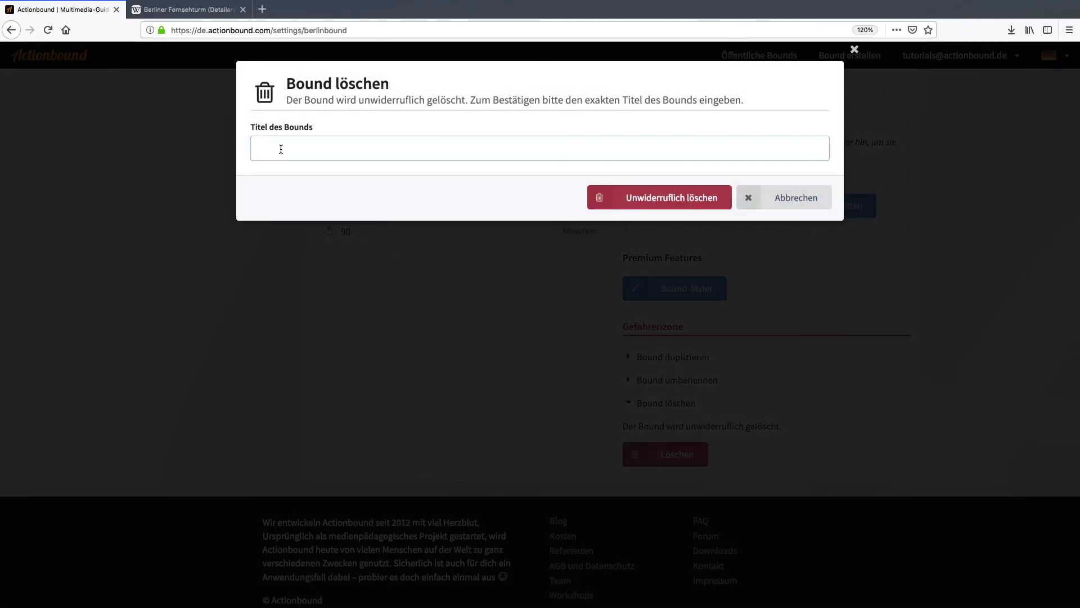
click(332, 155)
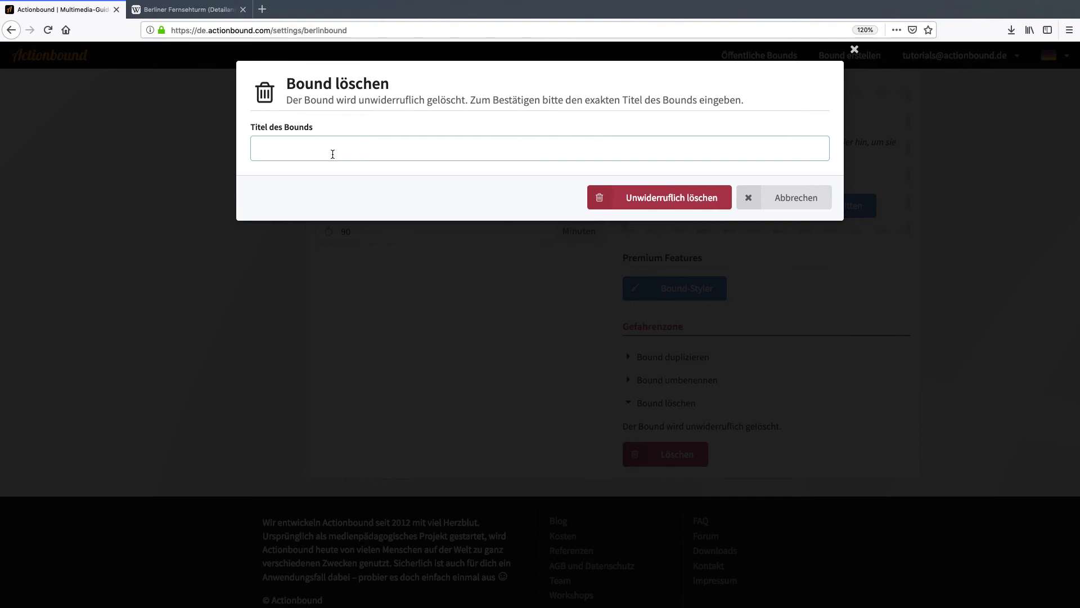